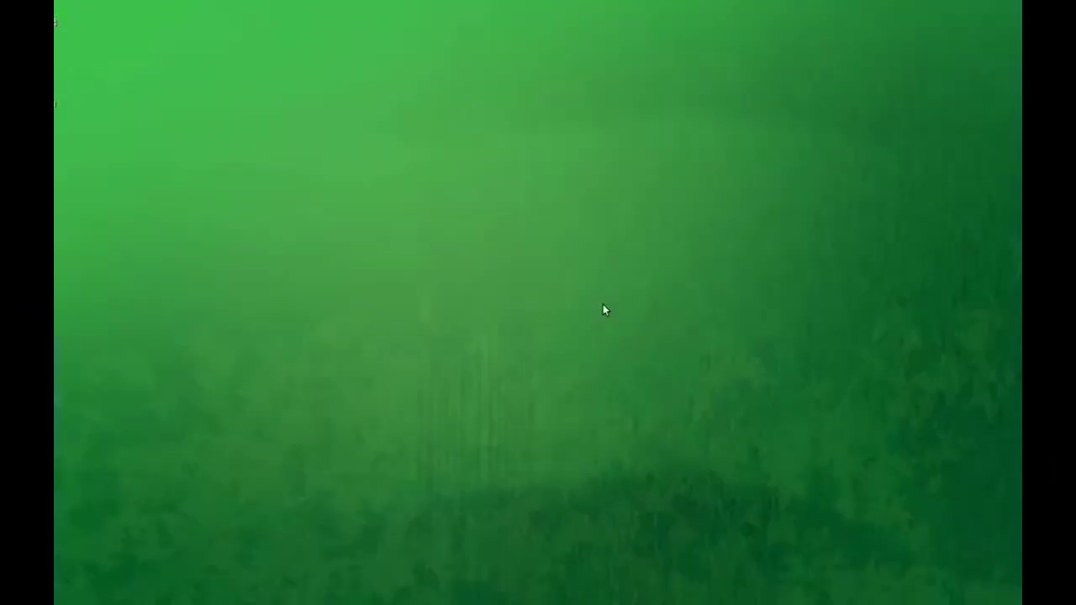
Step: Open Appearance Preferences via the desktop's Change Desktop Background option
{"action": "right_click", "coordinate": [602, 309]}
{"action": "left_click", "coordinate": [636, 443]}
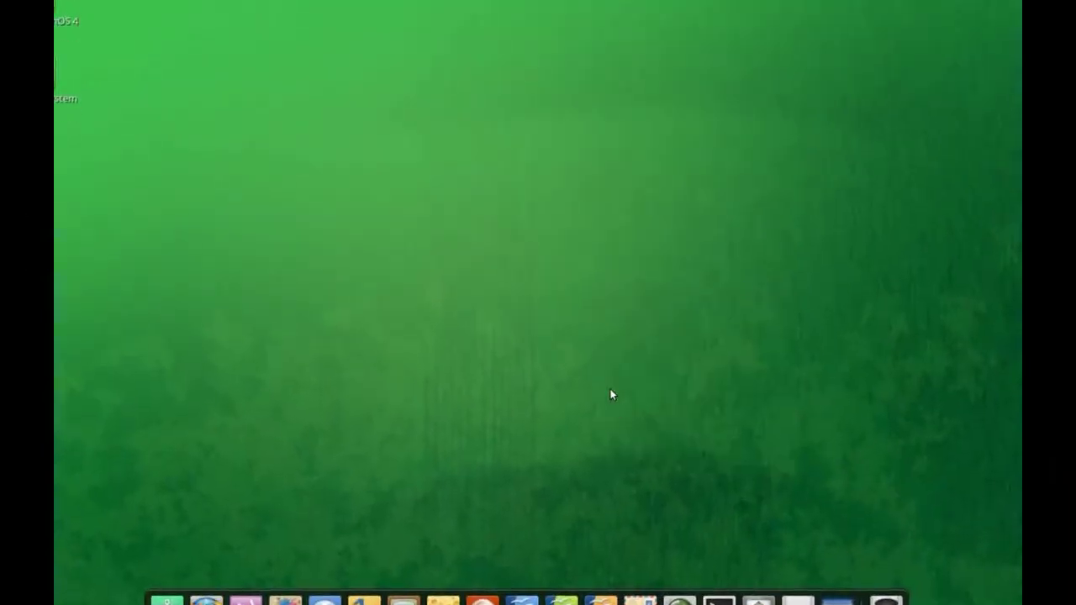
{"action": "left_click", "coordinate": [361, 156]}
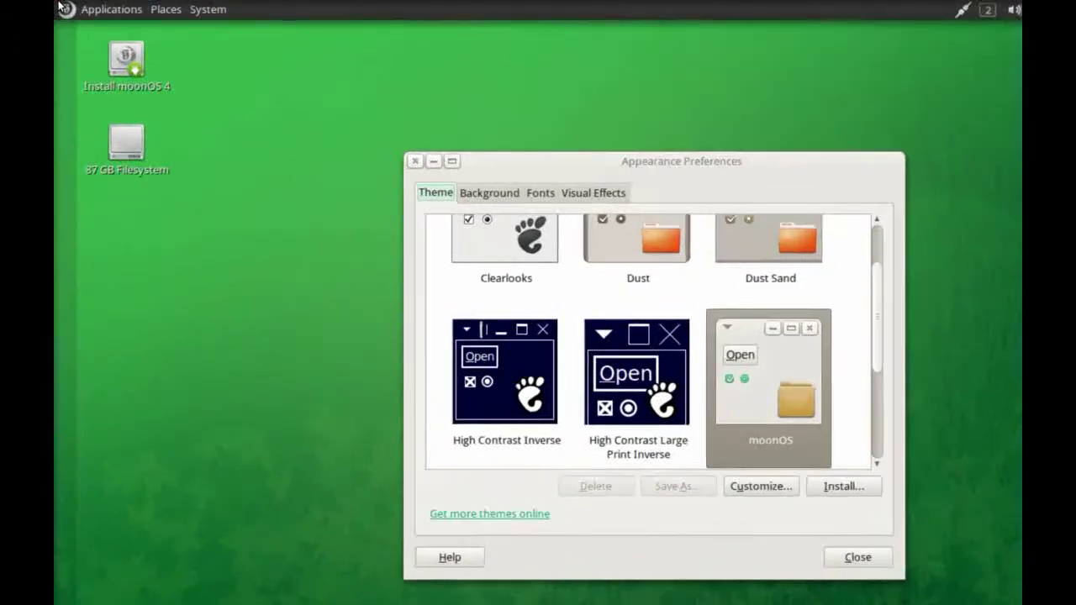
Step: Browse the Applications and Places menus, then show the Background tab's wallpaper thumbnails
{"action": "left_click", "coordinate": [100, 8]}
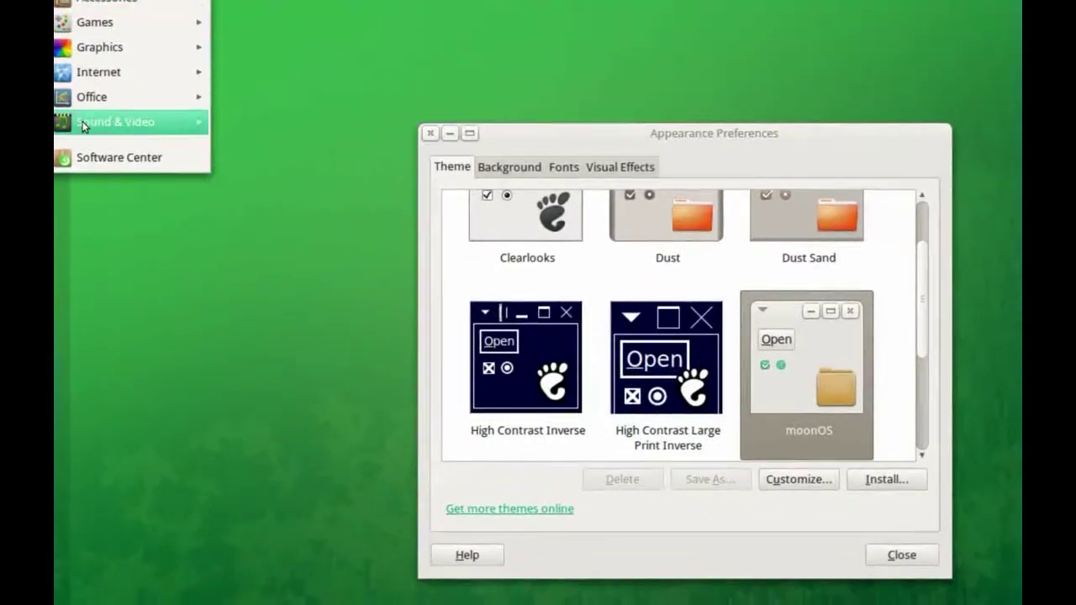
{"action": "mouse_move", "coordinate": [82, 155]}
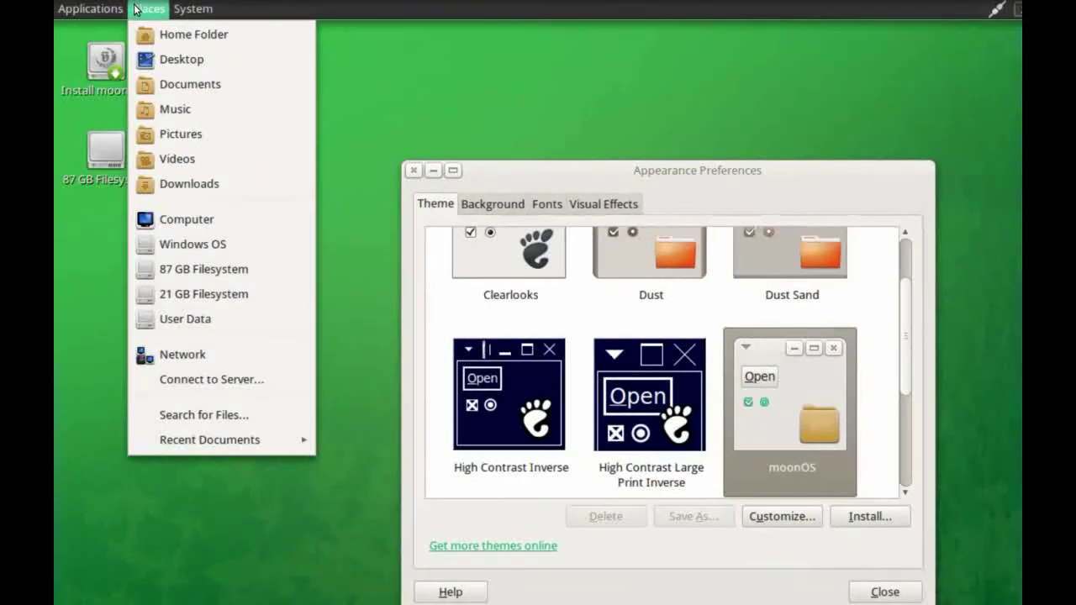
{"action": "left_click", "coordinate": [452, 167]}
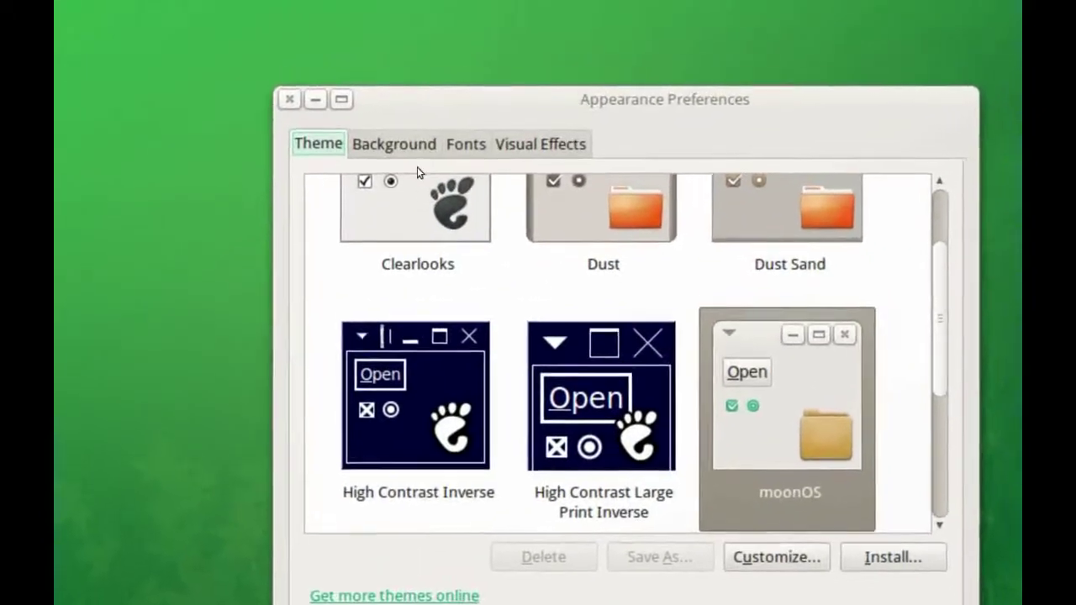
{"action": "left_click", "coordinate": [411, 161]}
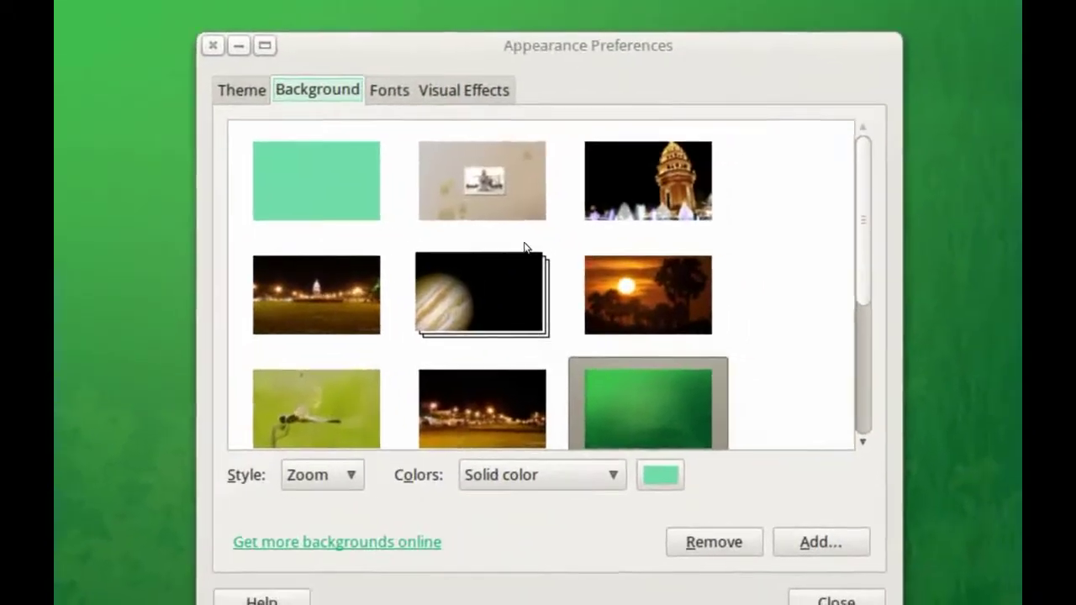
Step: Try the flower photo, night palm-tree street and night city view as wallpaper
{"action": "scroll", "coordinate": [630, 301], "scroll_direction": "down", "scroll_amount": 3}
{"action": "scroll", "coordinate": [539, 241], "scroll_direction": "down", "scroll_amount": 5}
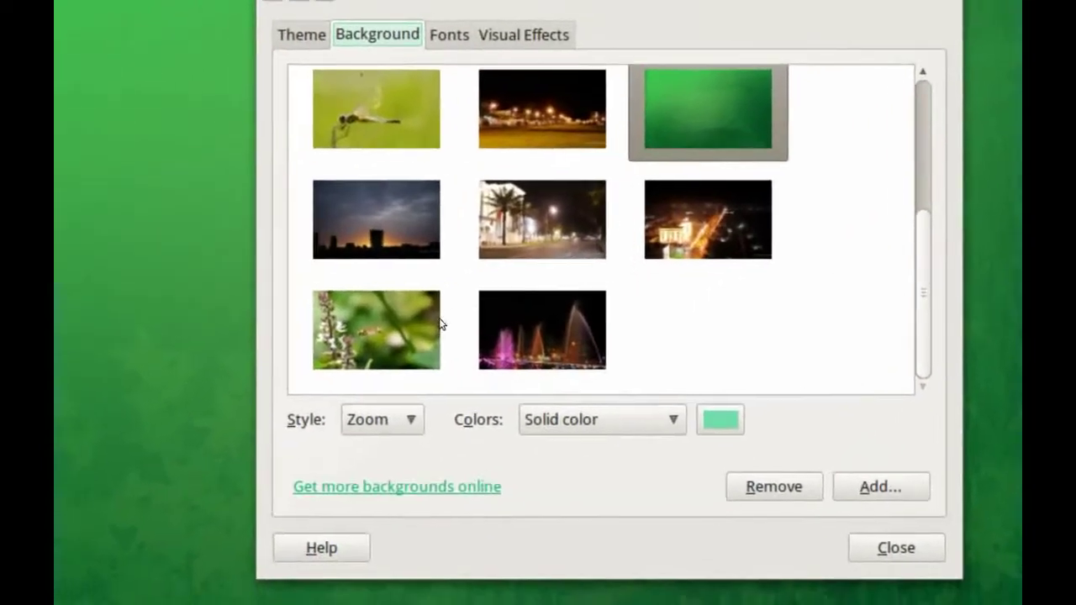
{"action": "left_click", "coordinate": [347, 375]}
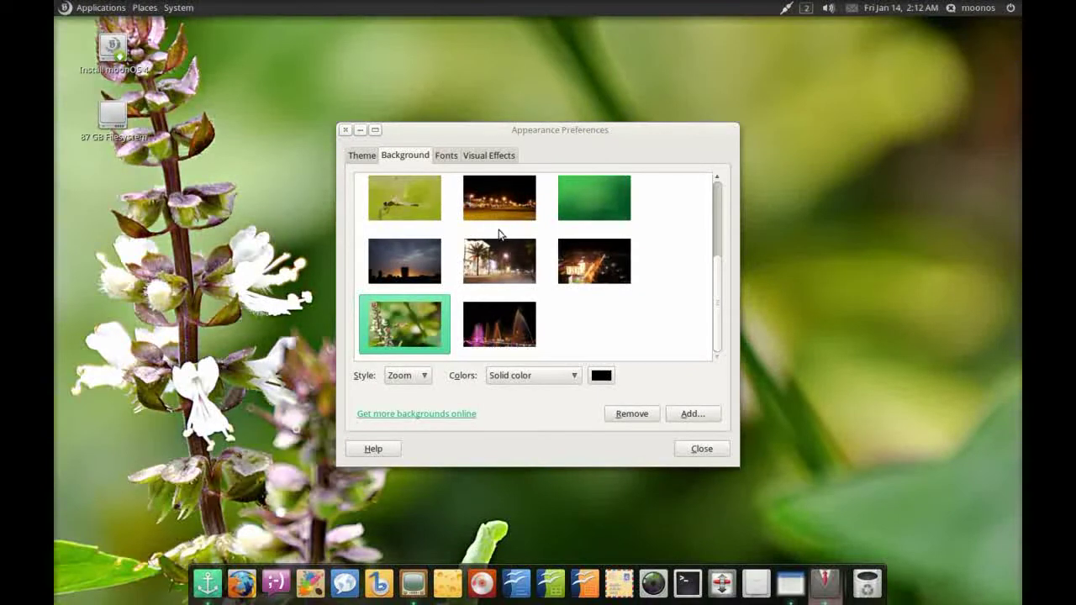
{"action": "left_click", "coordinate": [503, 255]}
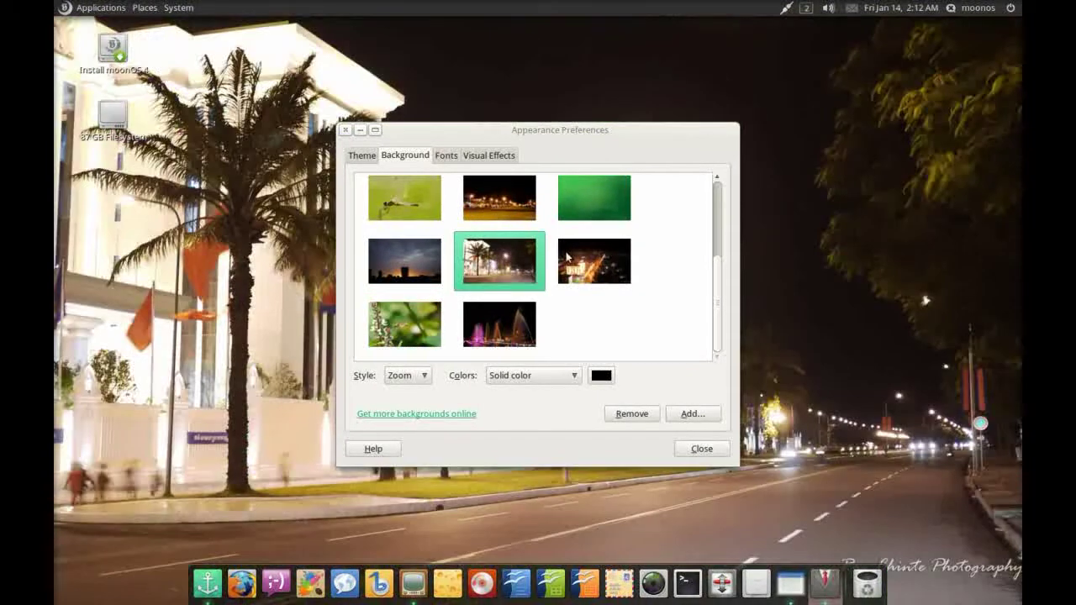
{"action": "left_click", "coordinate": [577, 262]}
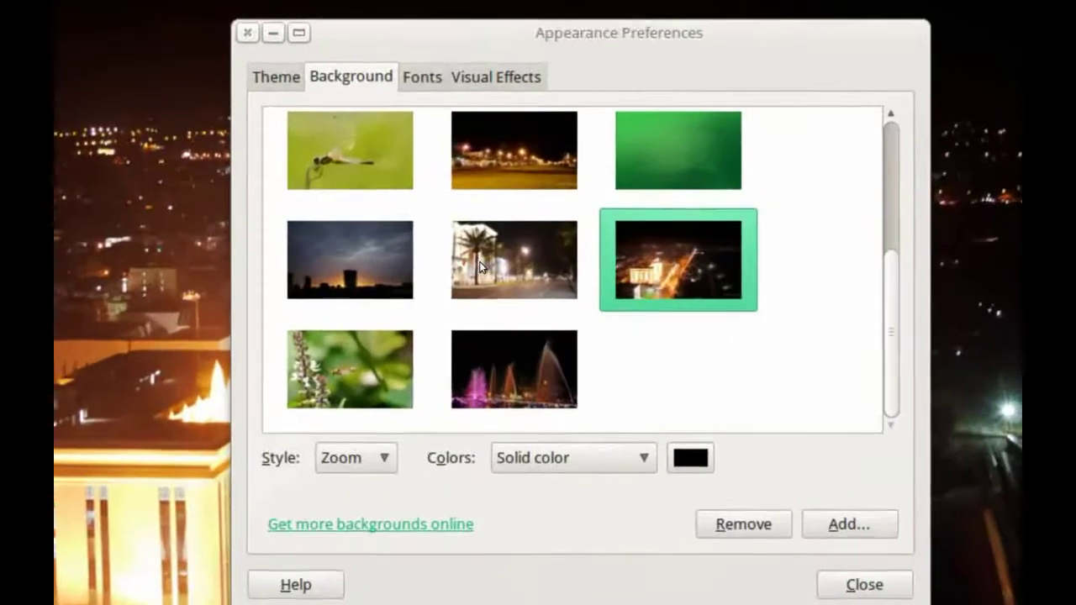
Step: Set the illuminated night monument as wallpaper and close Appearance Preferences
{"action": "scroll", "coordinate": [480, 266], "scroll_direction": "up", "scroll_amount": 3}
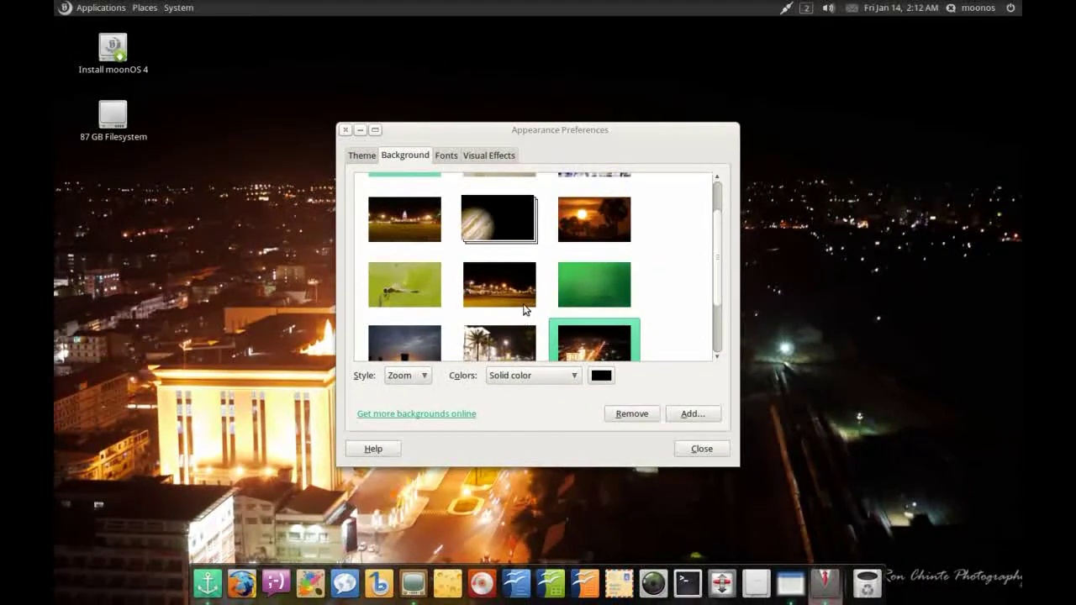
{"action": "scroll", "coordinate": [523, 310], "scroll_direction": "down", "scroll_amount": 3}
{"action": "scroll", "coordinate": [483, 297], "scroll_direction": "up", "scroll_amount": 4}
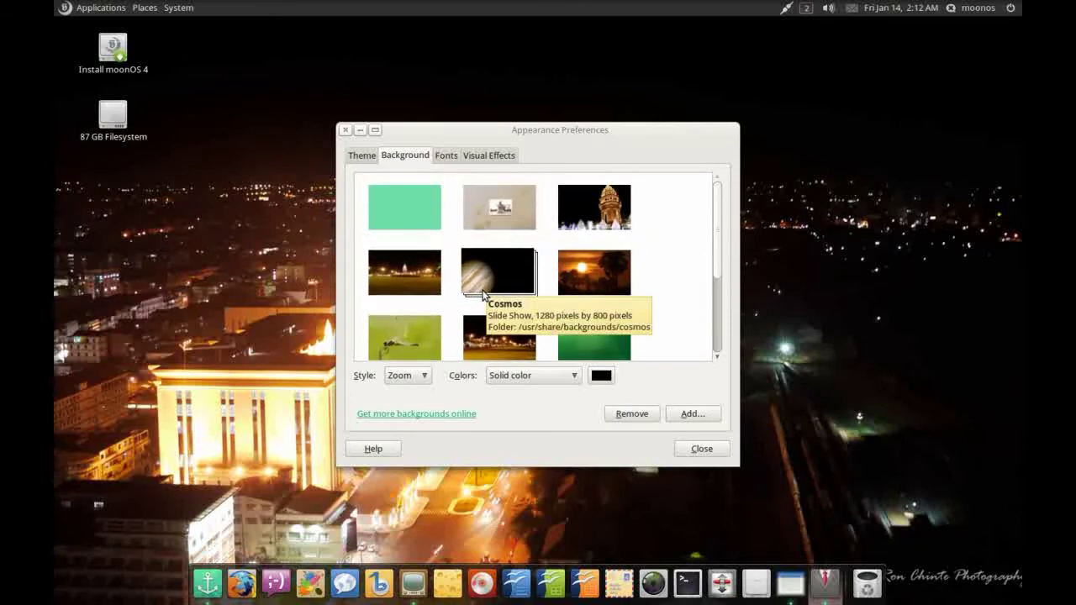
{"action": "left_click", "coordinate": [570, 212]}
{"action": "left_click", "coordinate": [682, 439]}
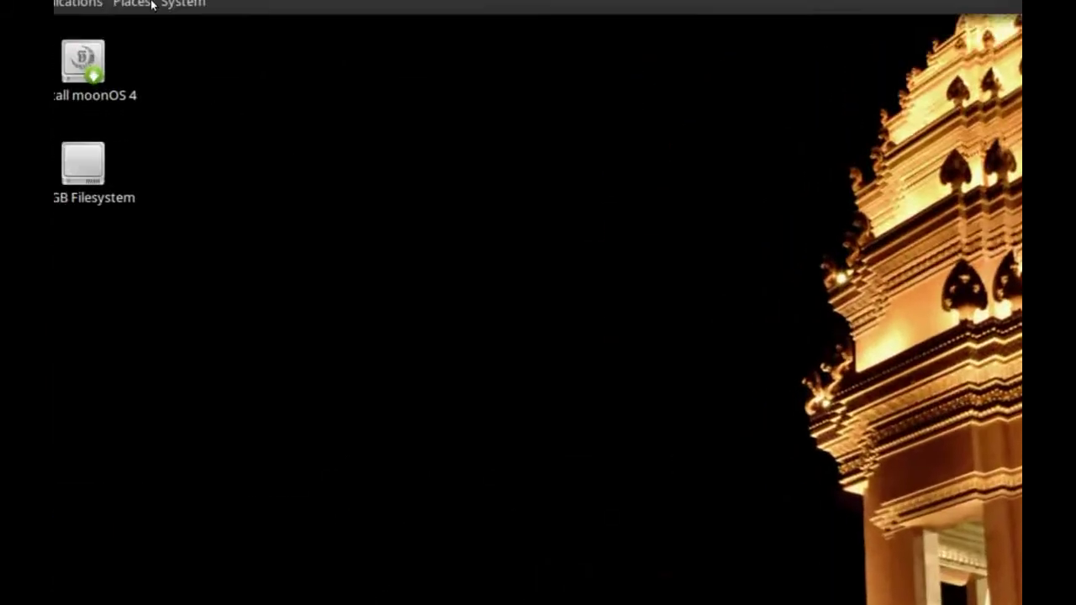
Step: Glance at Places, close Appearance Preferences, and browse the Applications menu
{"action": "left_click", "coordinate": [145, 8]}
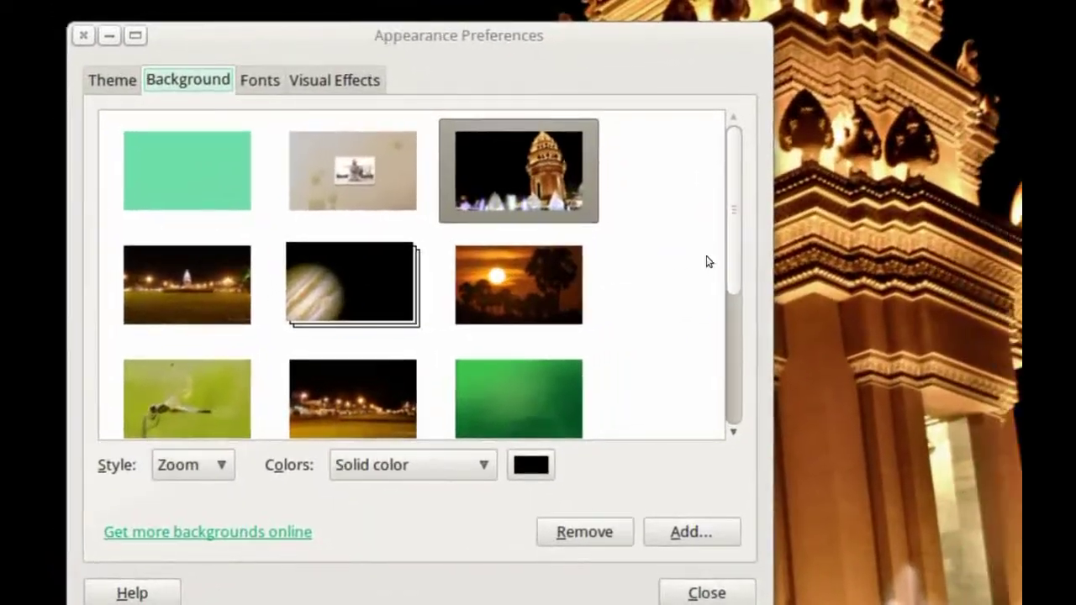
{"action": "left_click_drag", "start_coordinate": [809, 257], "coordinate": [804, 413]}
{"action": "left_click", "coordinate": [694, 527]}
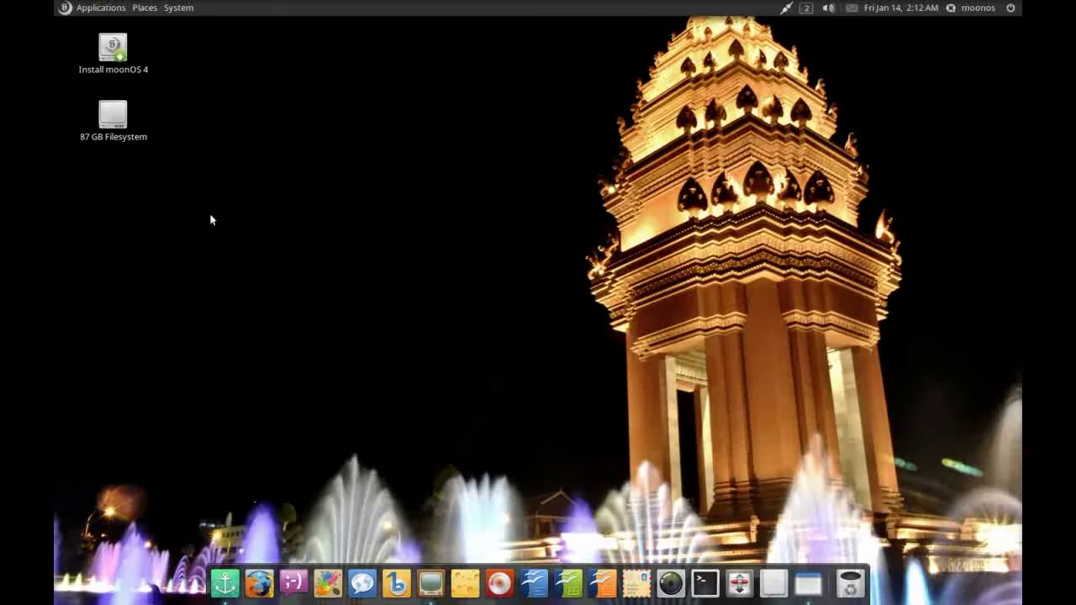
{"action": "left_click", "coordinate": [58, 8]}
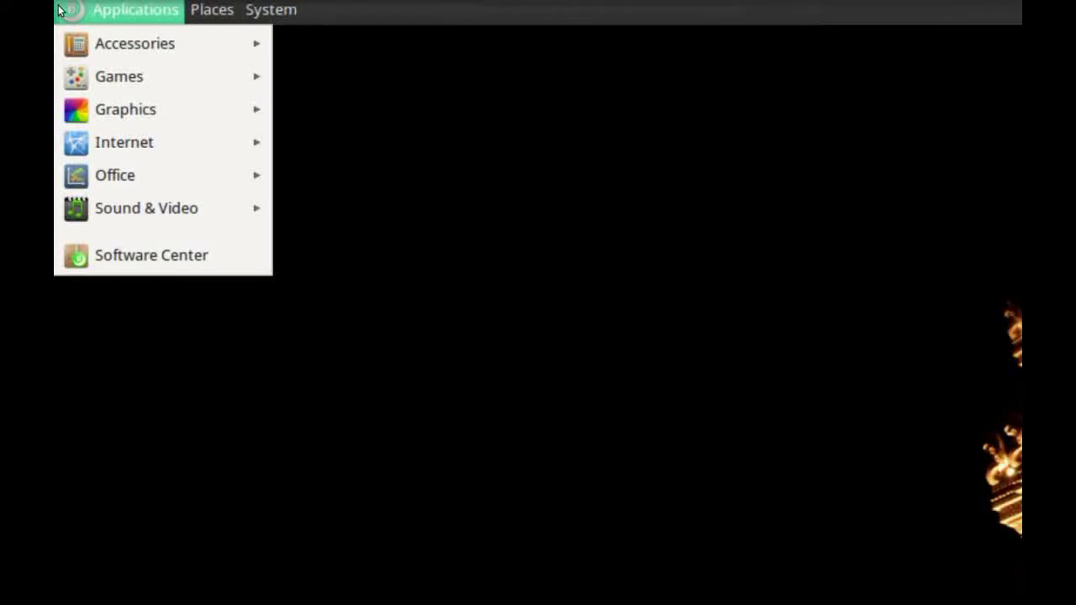
{"action": "mouse_move", "coordinate": [70, 25]}
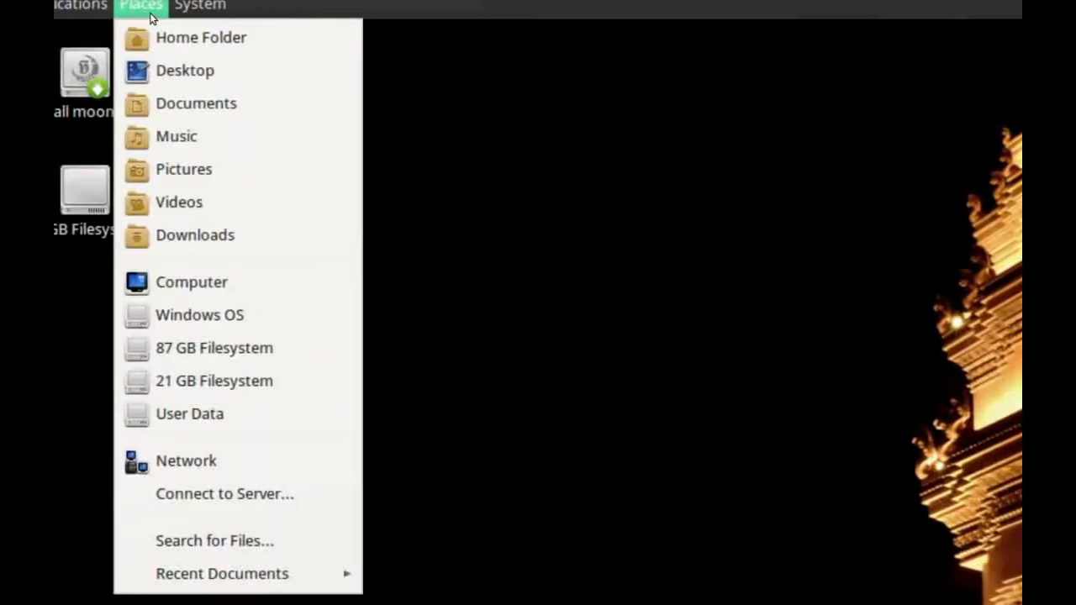
{"action": "mouse_move", "coordinate": [278, 4]}
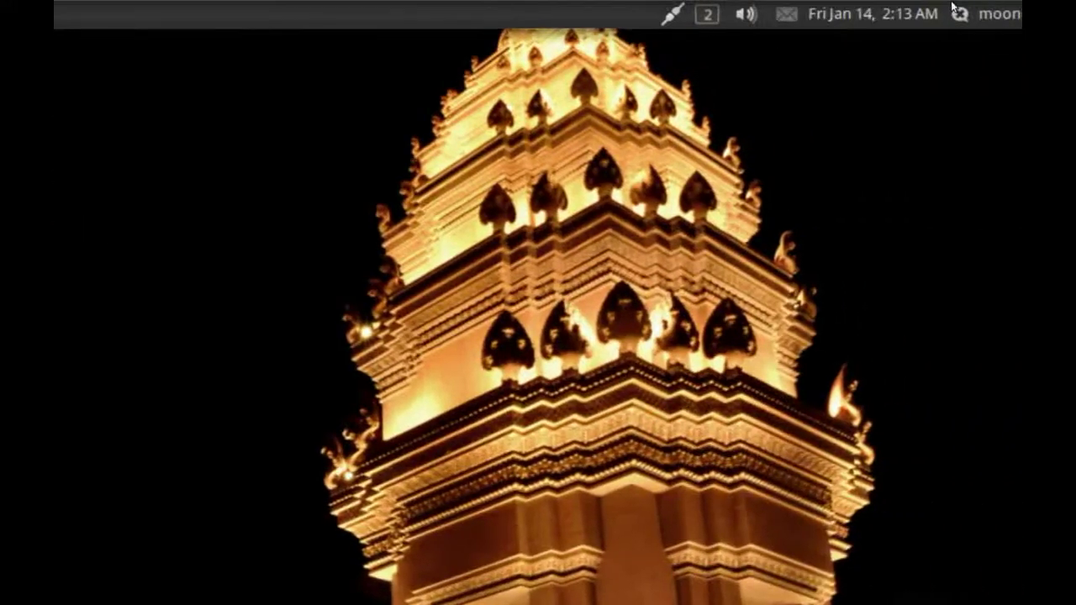
Step: Check the session options and calendar, then show the Applications > Accessories submenu
{"action": "left_click", "coordinate": [993, 10]}
{"action": "left_click", "coordinate": [831, 13]}
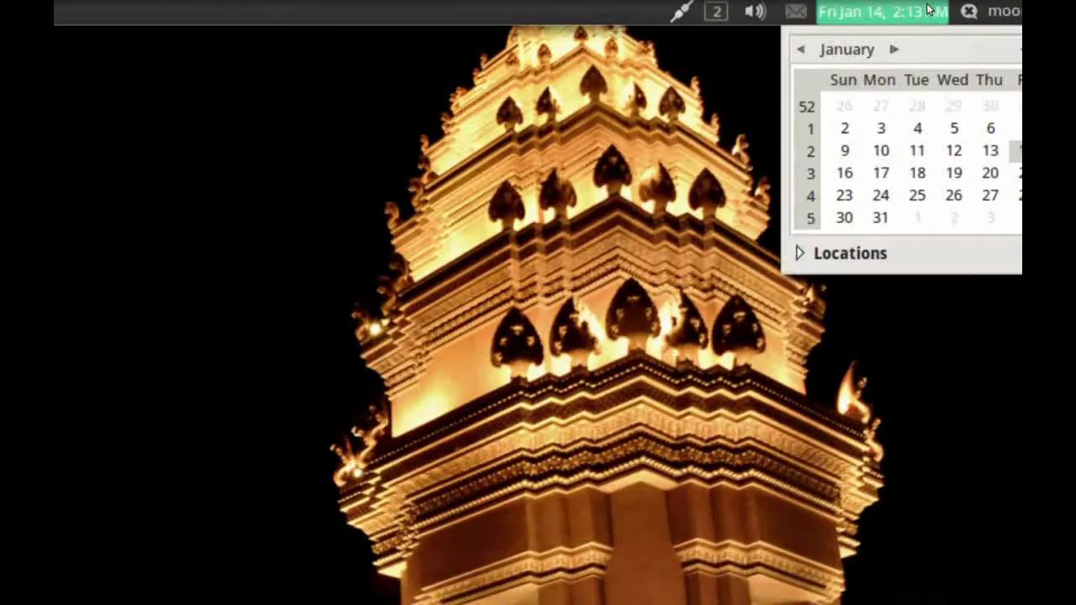
{"action": "left_click", "coordinate": [831, 13]}
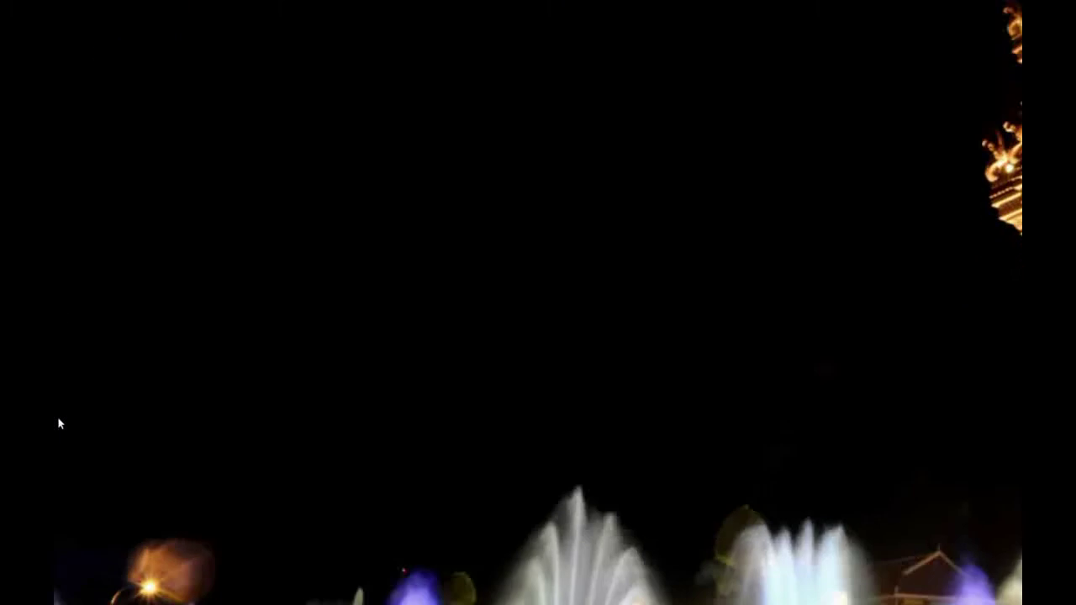
{"action": "mouse_move", "coordinate": [240, 580]}
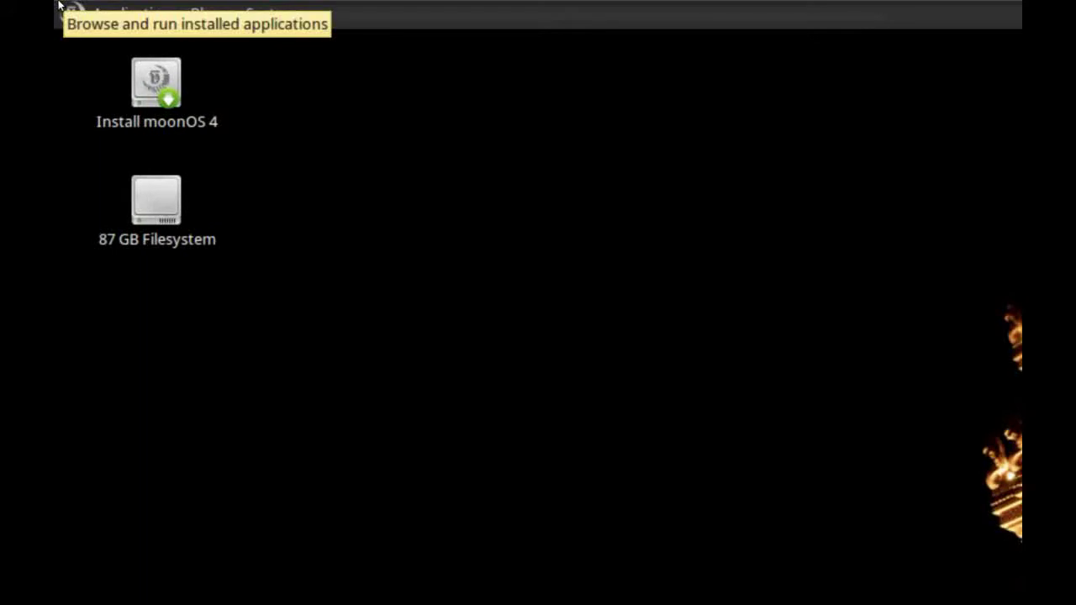
{"action": "left_click", "coordinate": [59, 4]}
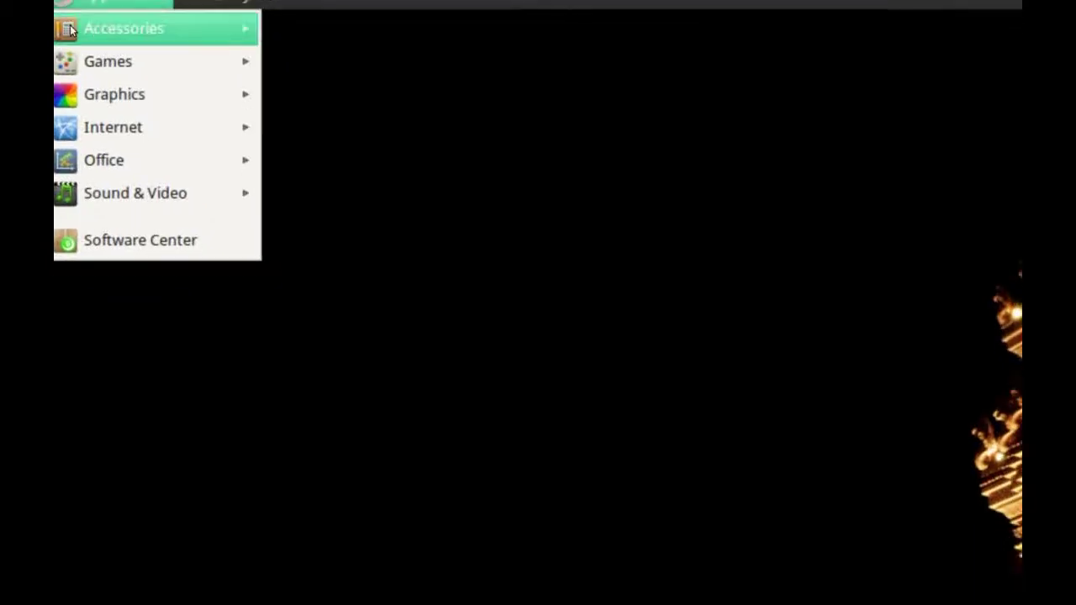
{"action": "mouse_move", "coordinate": [207, 47]}
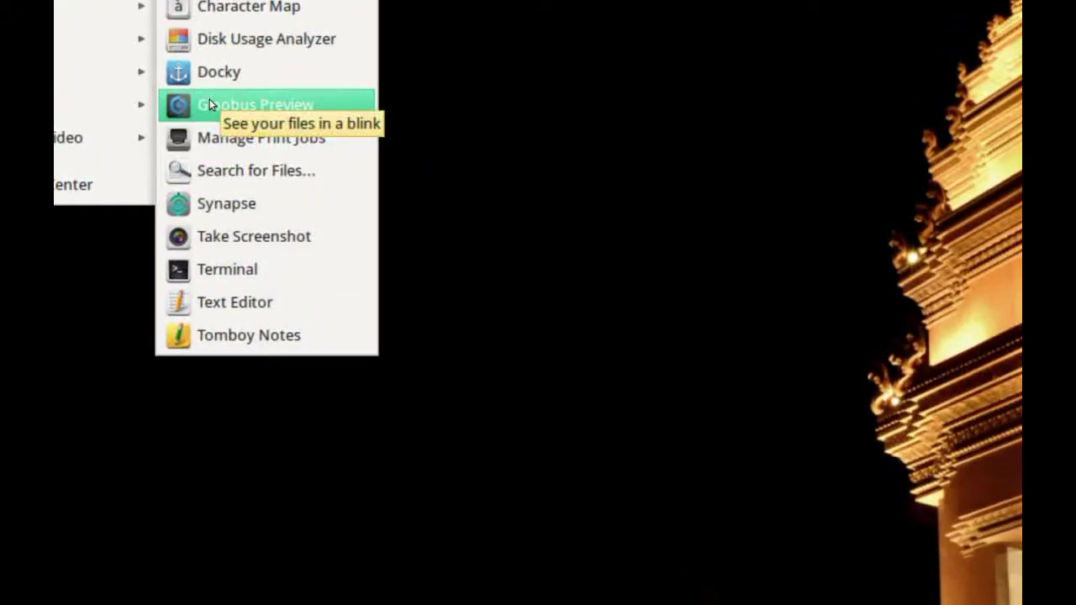
Step: Open the moonos home folder from Places, enter Documents, and go back
{"action": "mouse_move", "coordinate": [148, 5]}
{"action": "left_click", "coordinate": [150, 33]}
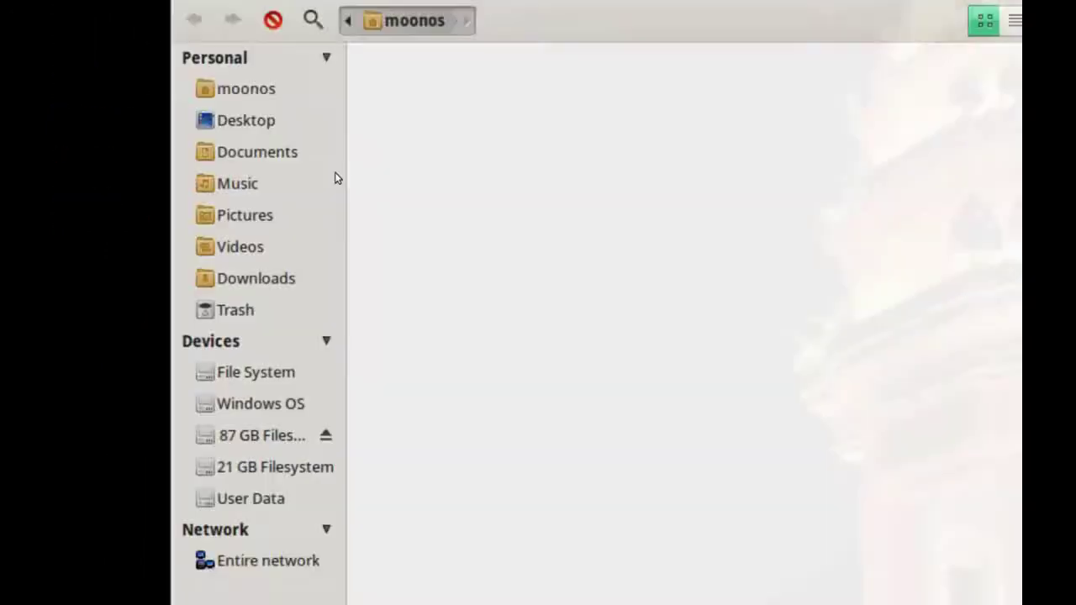
{"action": "left_click", "coordinate": [494, 118]}
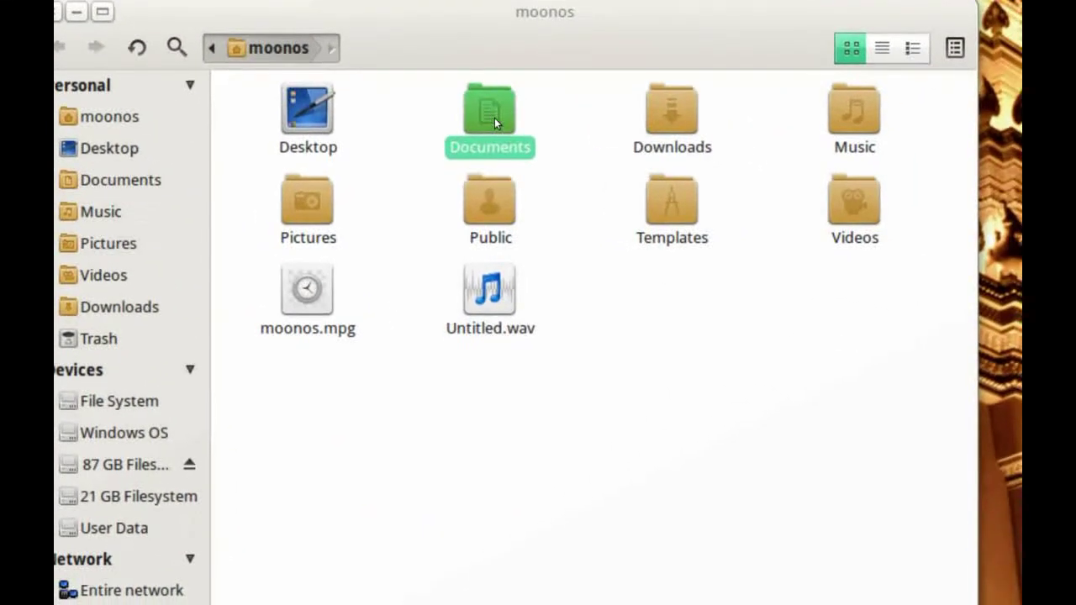
{"action": "double_click", "coordinate": [491, 116]}
{"action": "left_click", "coordinate": [371, 81]}
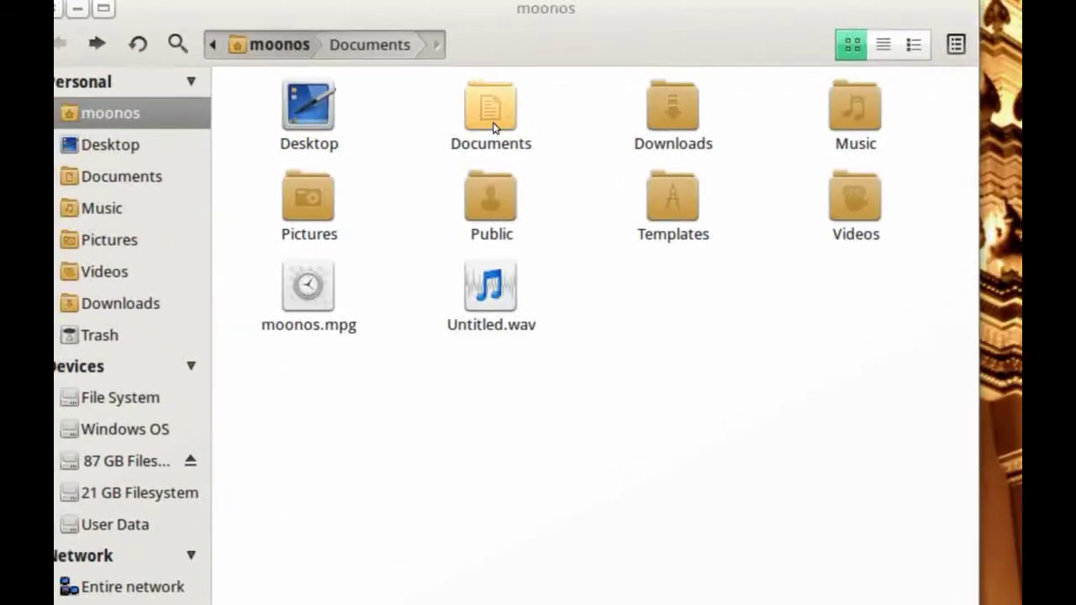
Step: Quick-preview the Documents folder and Untitled.wav with Space, closing the file manager window
{"action": "left_click", "coordinate": [494, 124]}
{"action": "key", "text": "space"}
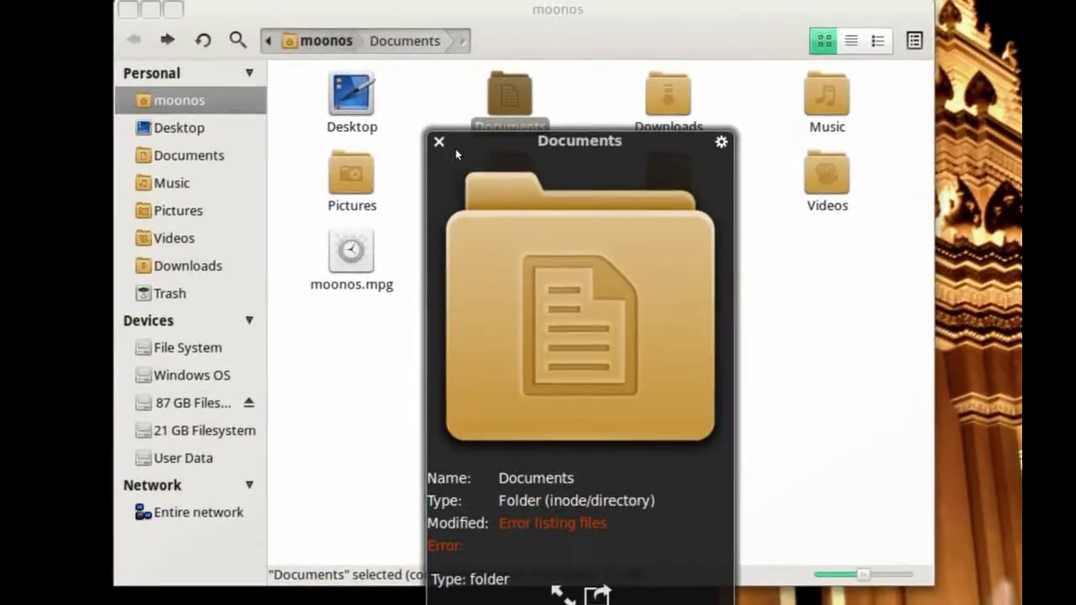
{"action": "left_click", "coordinate": [438, 142]}
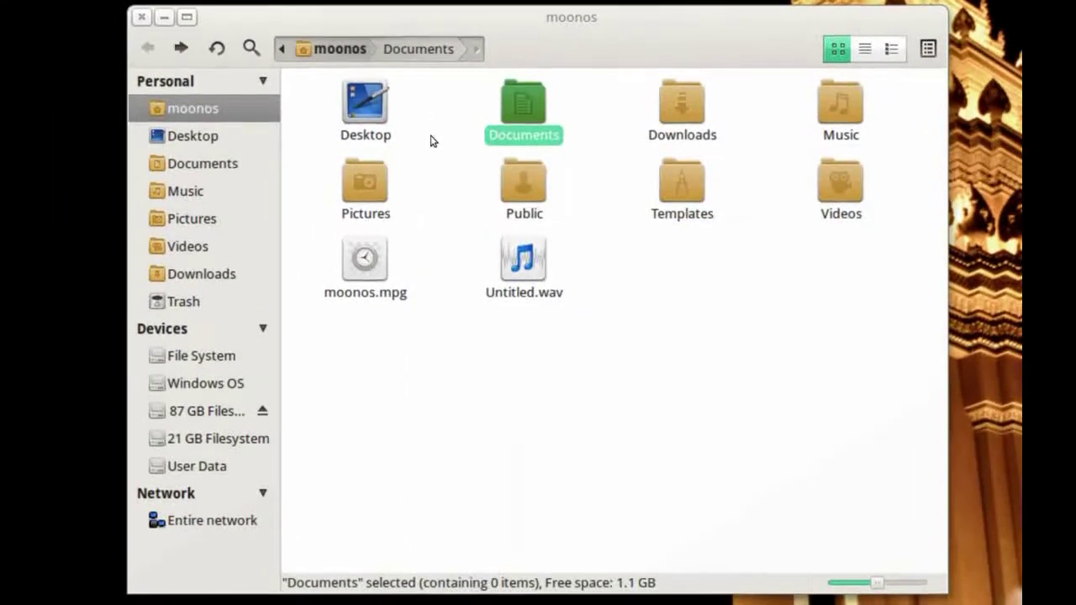
{"action": "left_click", "coordinate": [236, 54]}
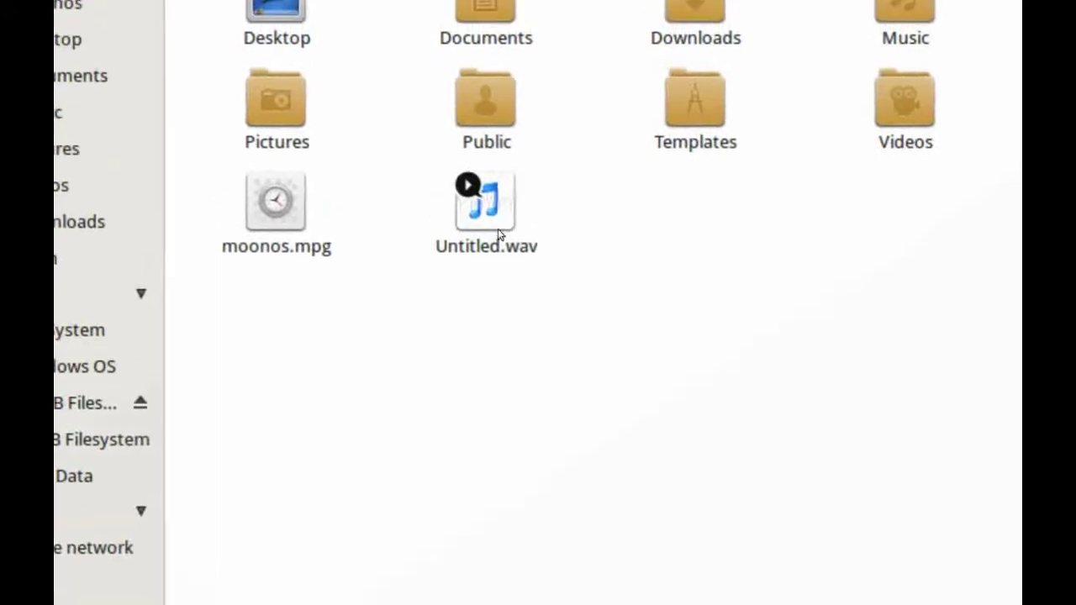
{"action": "left_click", "coordinate": [496, 229]}
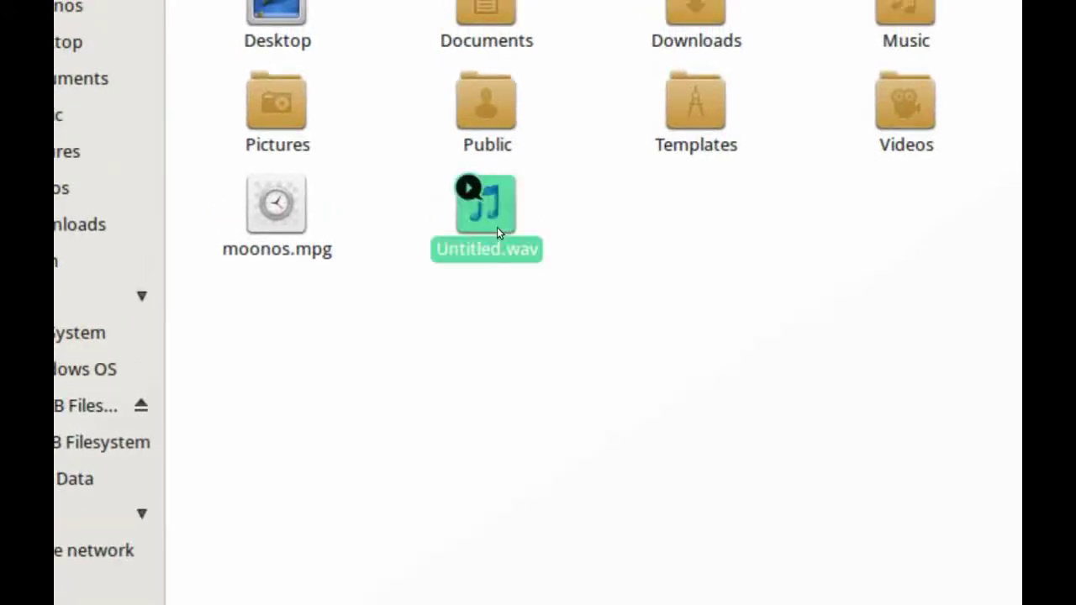
{"action": "key", "text": "space"}
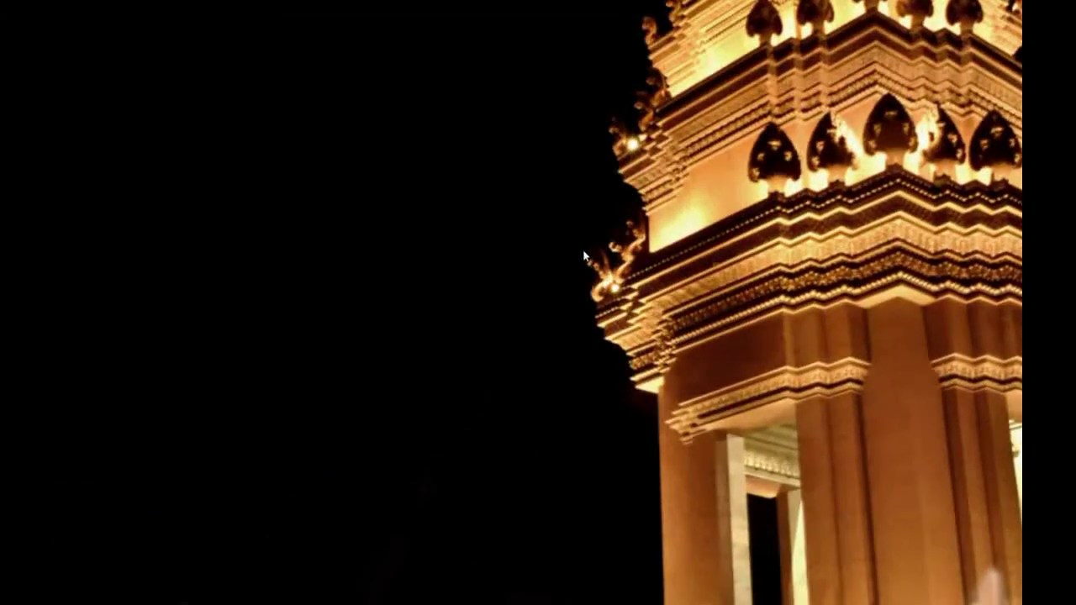
Step: Summon Synapse with Ctrl+Space and try searches 'Fi', 'Bans' and 'msuic'
{"action": "key", "text": "ctrl+space"}
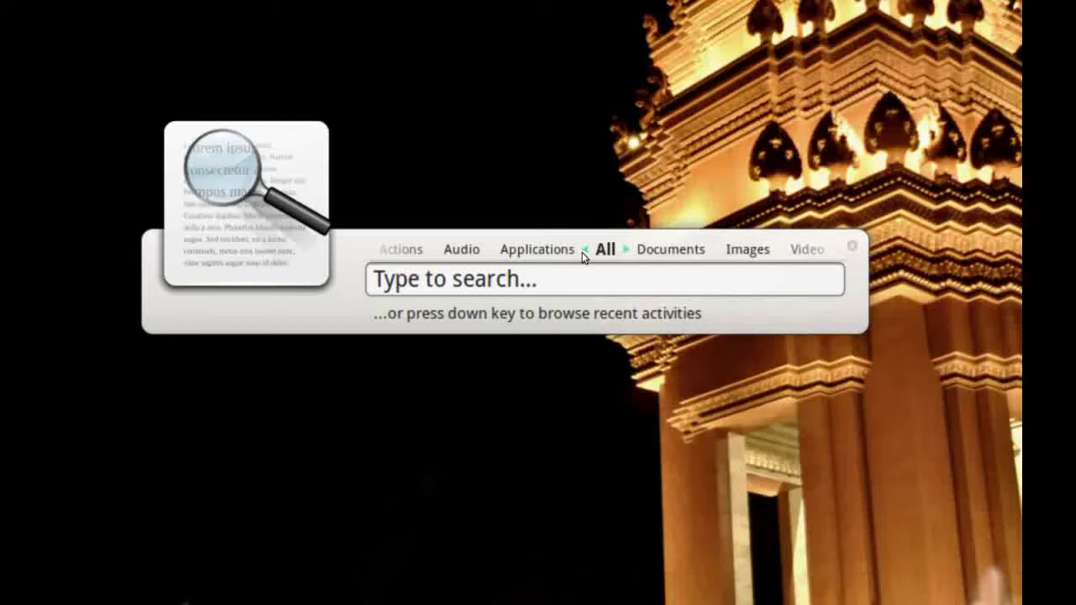
{"action": "type", "text": "File Management"}
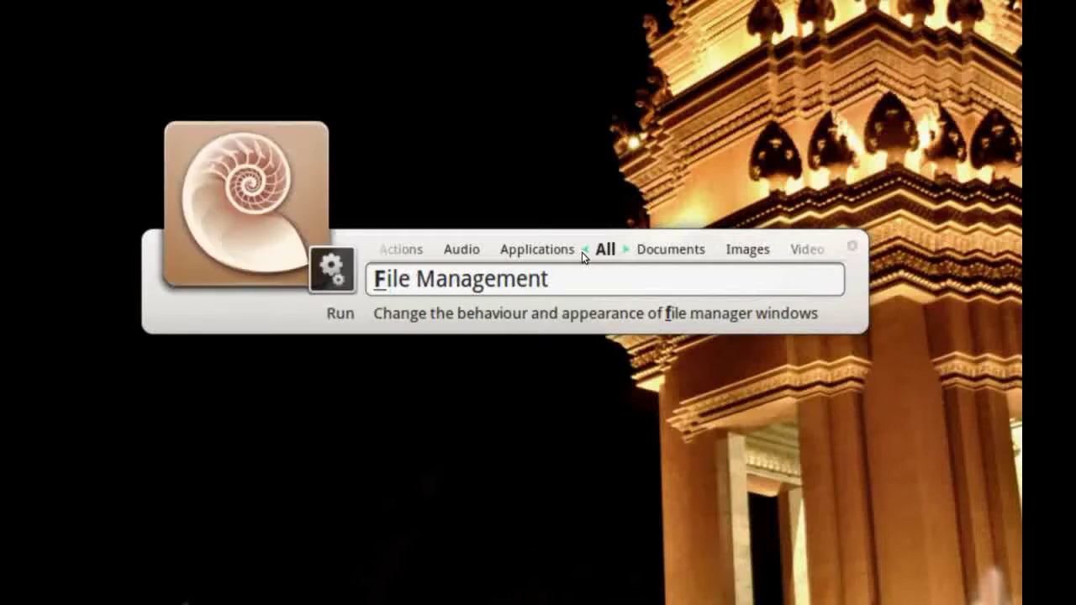
{"action": "key", "text": "BackSpace"}
{"action": "key", "text": "BackSpace"}
{"action": "type", "text": "Banshee Media Player"}
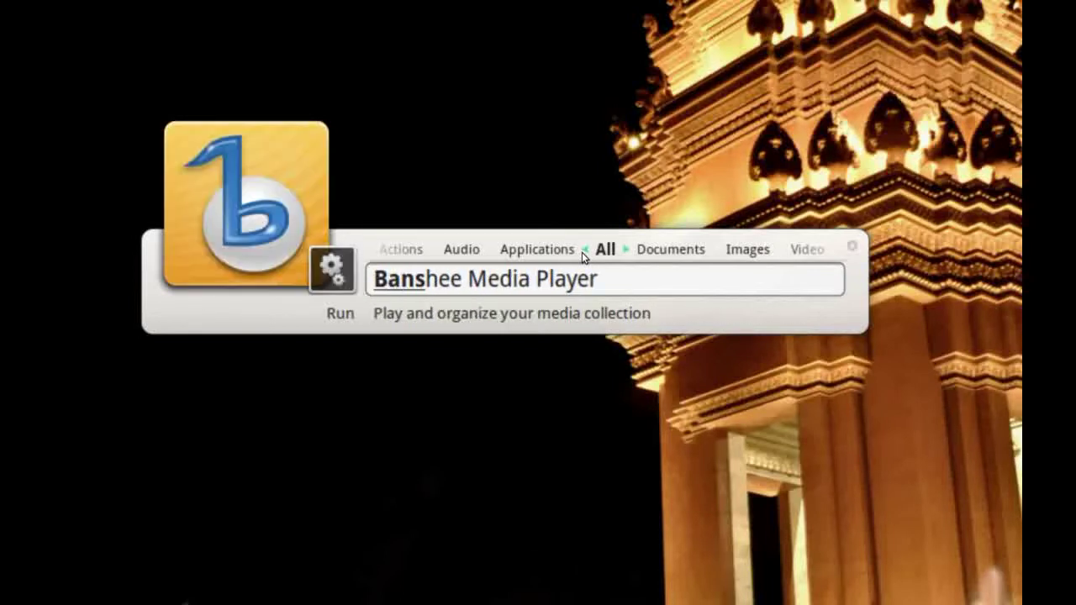
{"action": "key", "text": "BackSpace"}
{"action": "key", "text": "BackSpace"}
{"action": "key", "text": "BackSpace"}
{"action": "key", "text": "BackSpace"}
{"action": "type", "text": "msuic"}
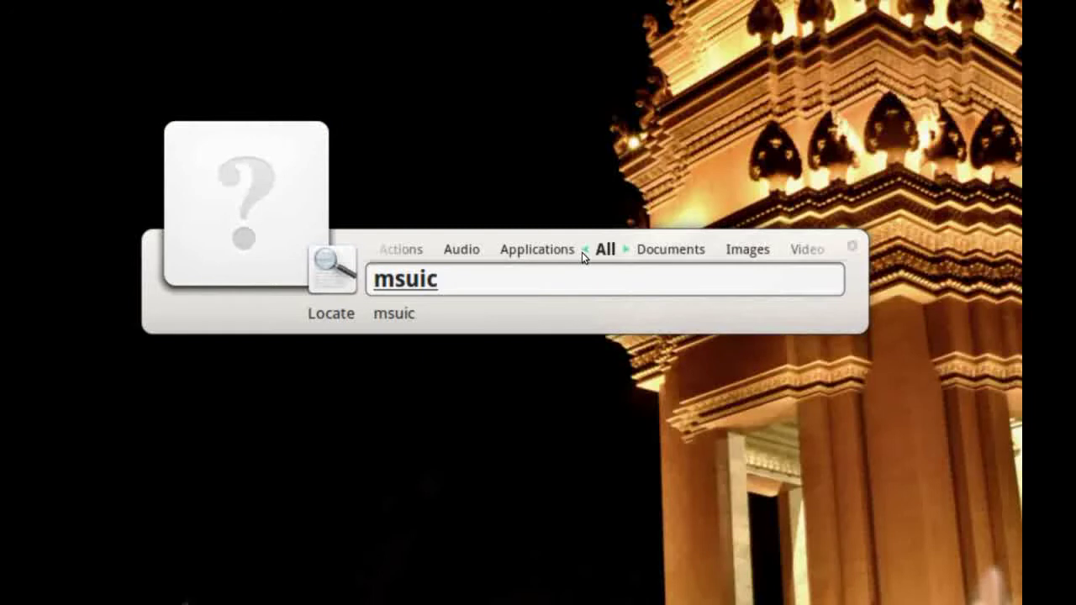
{"action": "key", "text": "BackSpace"}
{"action": "key", "text": "BackSpace"}
{"action": "key", "text": "BackSpace"}
{"action": "key", "text": "BackSpace"}
{"action": "key", "text": "BackSpace"}
Step: Try searches 'downl', 'sus' and 'scre', then dismiss and reopen Synapse with Ctrl+Space
{"action": "type", "text": "down"}
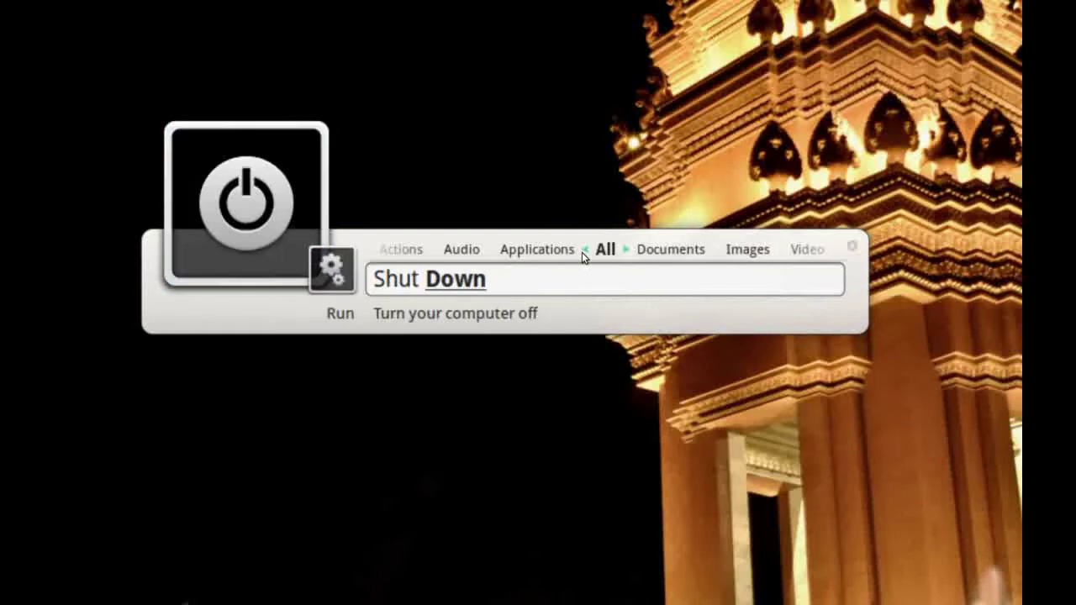
{"action": "type", "text": "l"}
{"action": "key", "text": "BackSpace"}
{"action": "key", "text": "BackSpace"}
{"action": "key", "text": "BackSpace"}
{"action": "key", "text": "BackSpace"}
{"action": "key", "text": "BackSpace"}
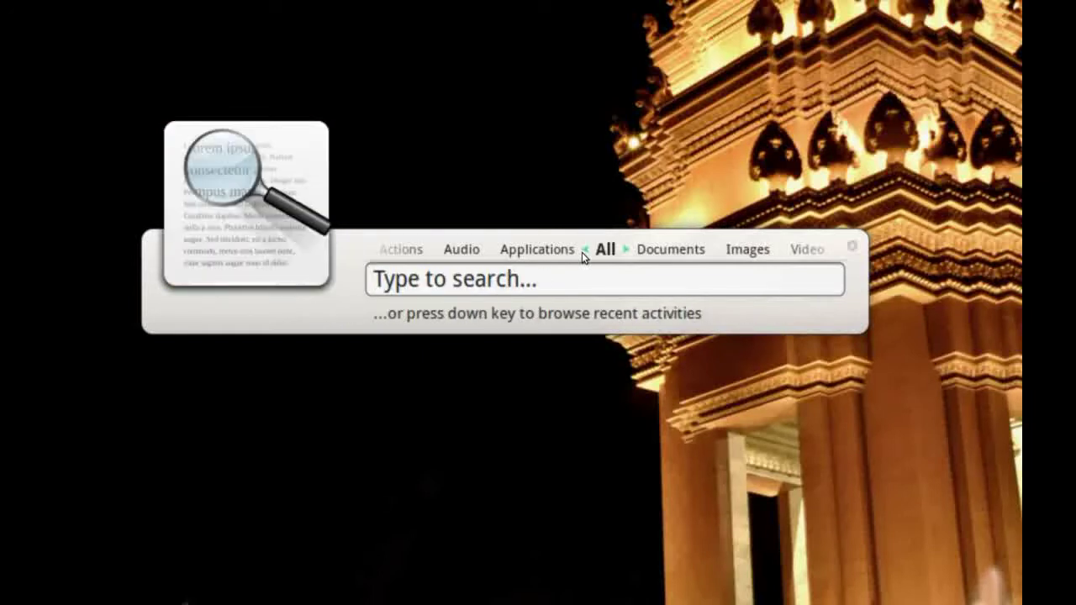
{"action": "type", "text": "saver"}
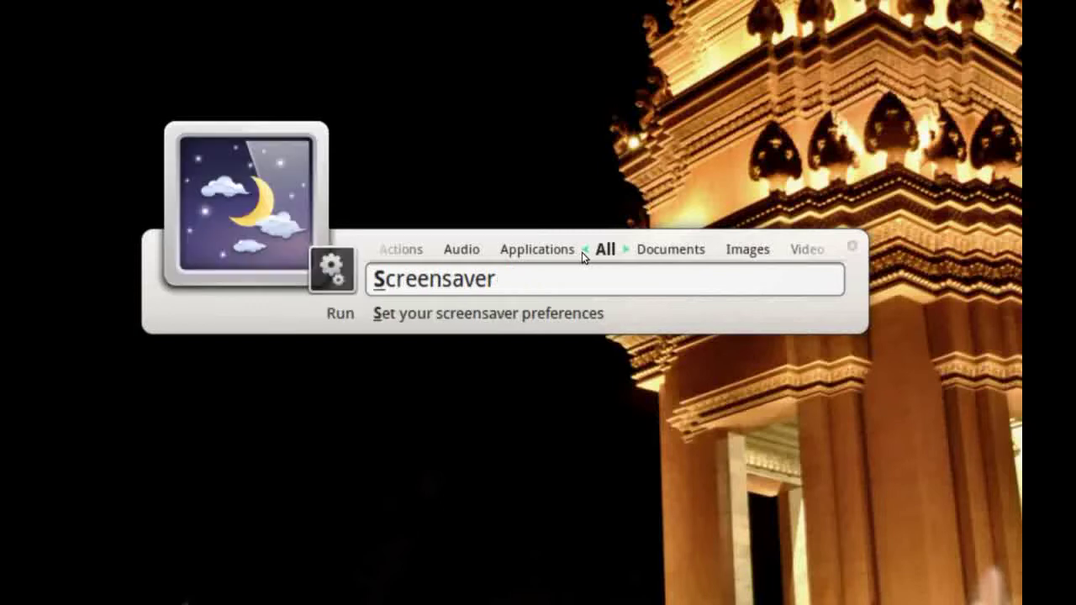
{"action": "type", "text": "us"}
{"action": "key", "text": "BackSpace"}
{"action": "key", "text": "BackSpace"}
{"action": "key", "text": "BackSpace"}
{"action": "type", "text": "scre"}
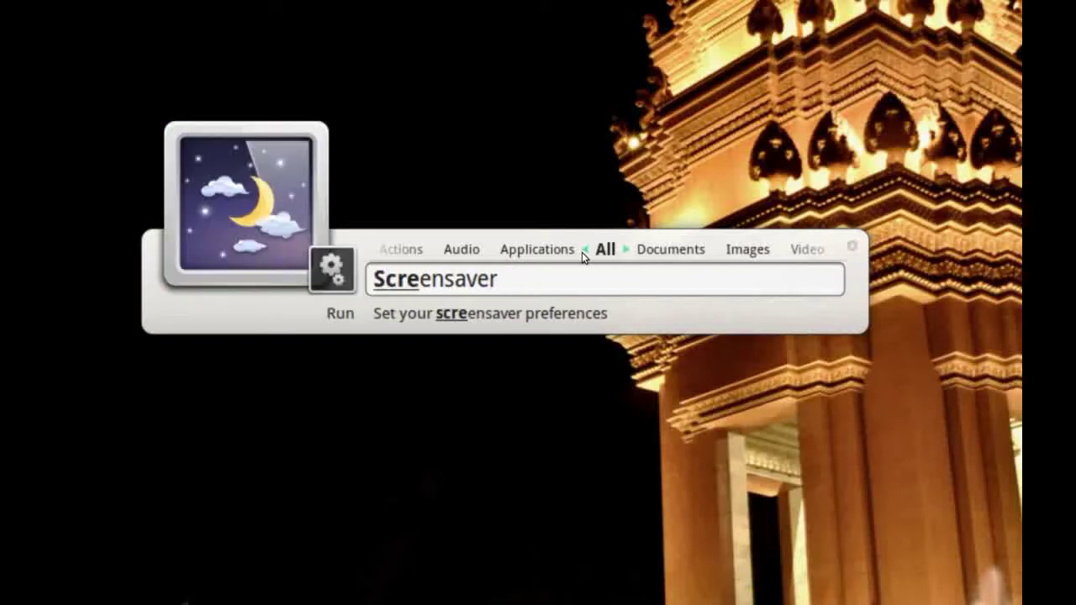
{"action": "key", "text": "BackSpace"}
{"action": "key", "text": "BackSpace"}
{"action": "key", "text": "BackSpace"}
{"action": "key", "text": "BackSpace"}
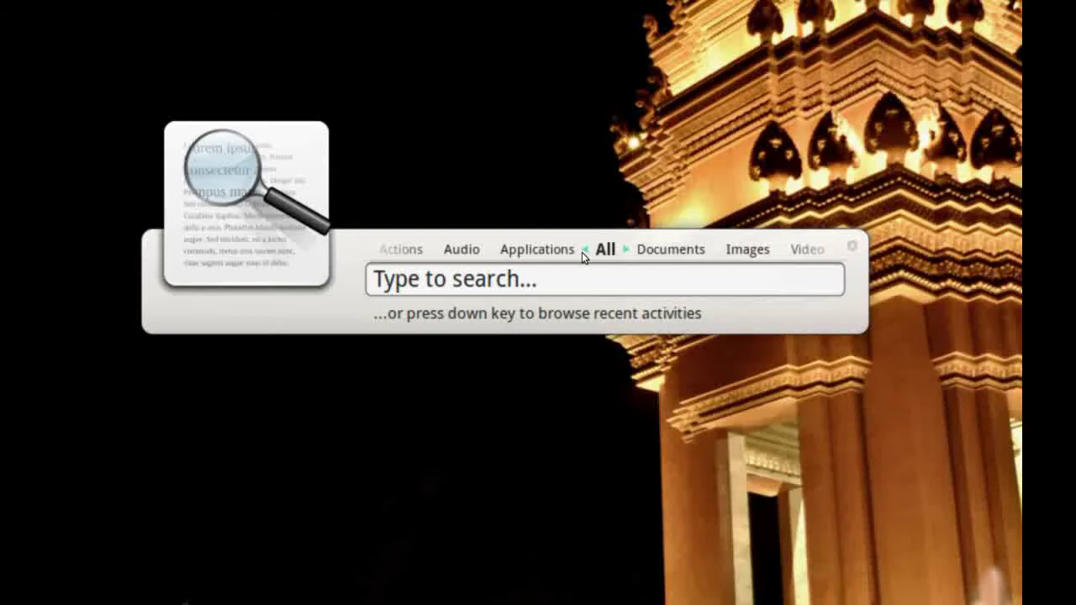
{"action": "key", "text": "Escape"}
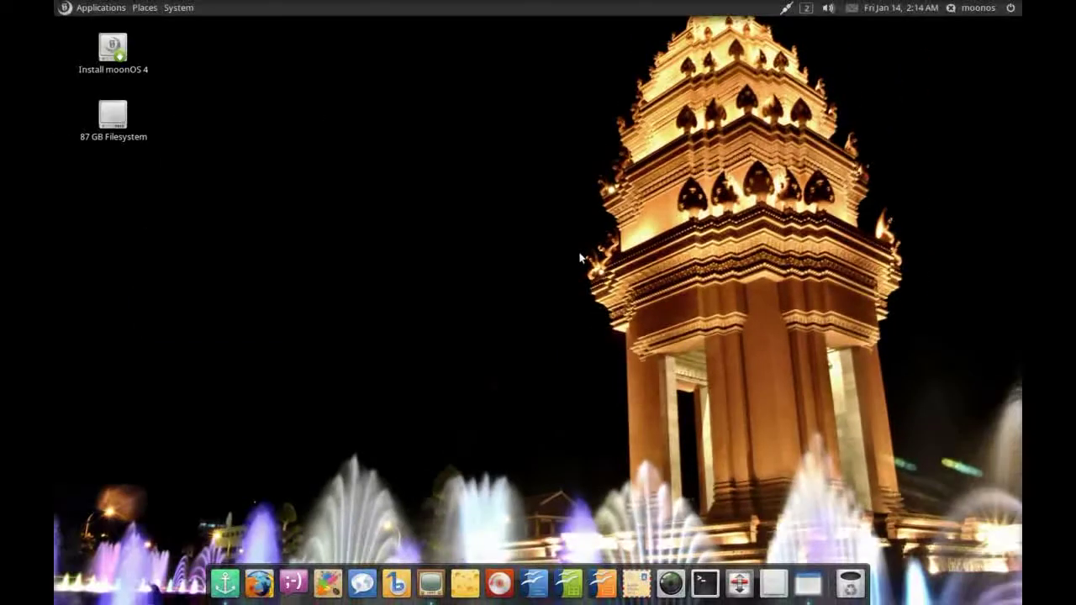
{"action": "key", "text": "ctrl+space"}
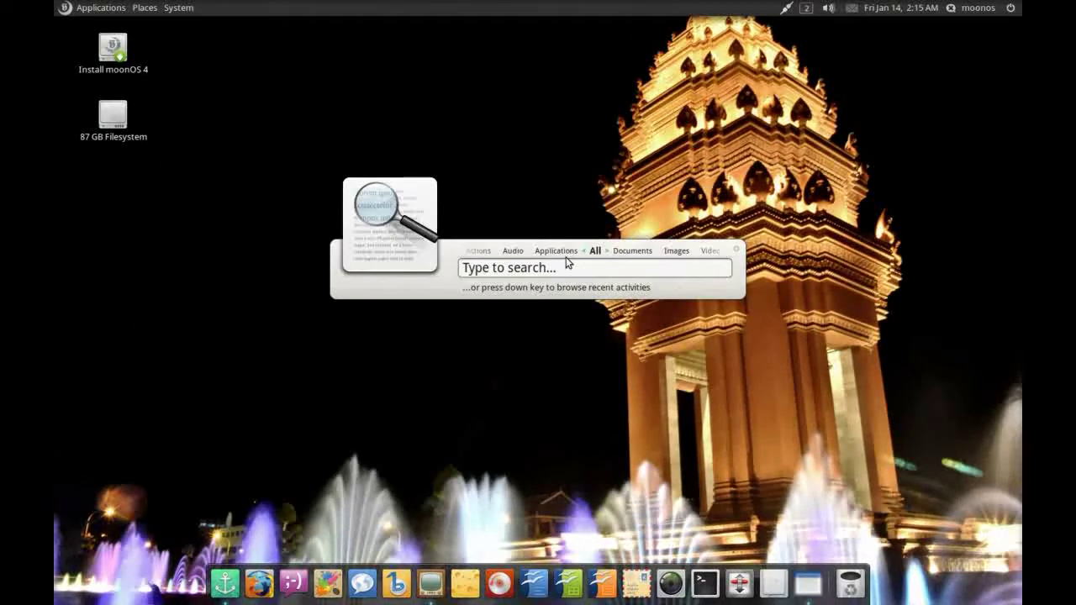